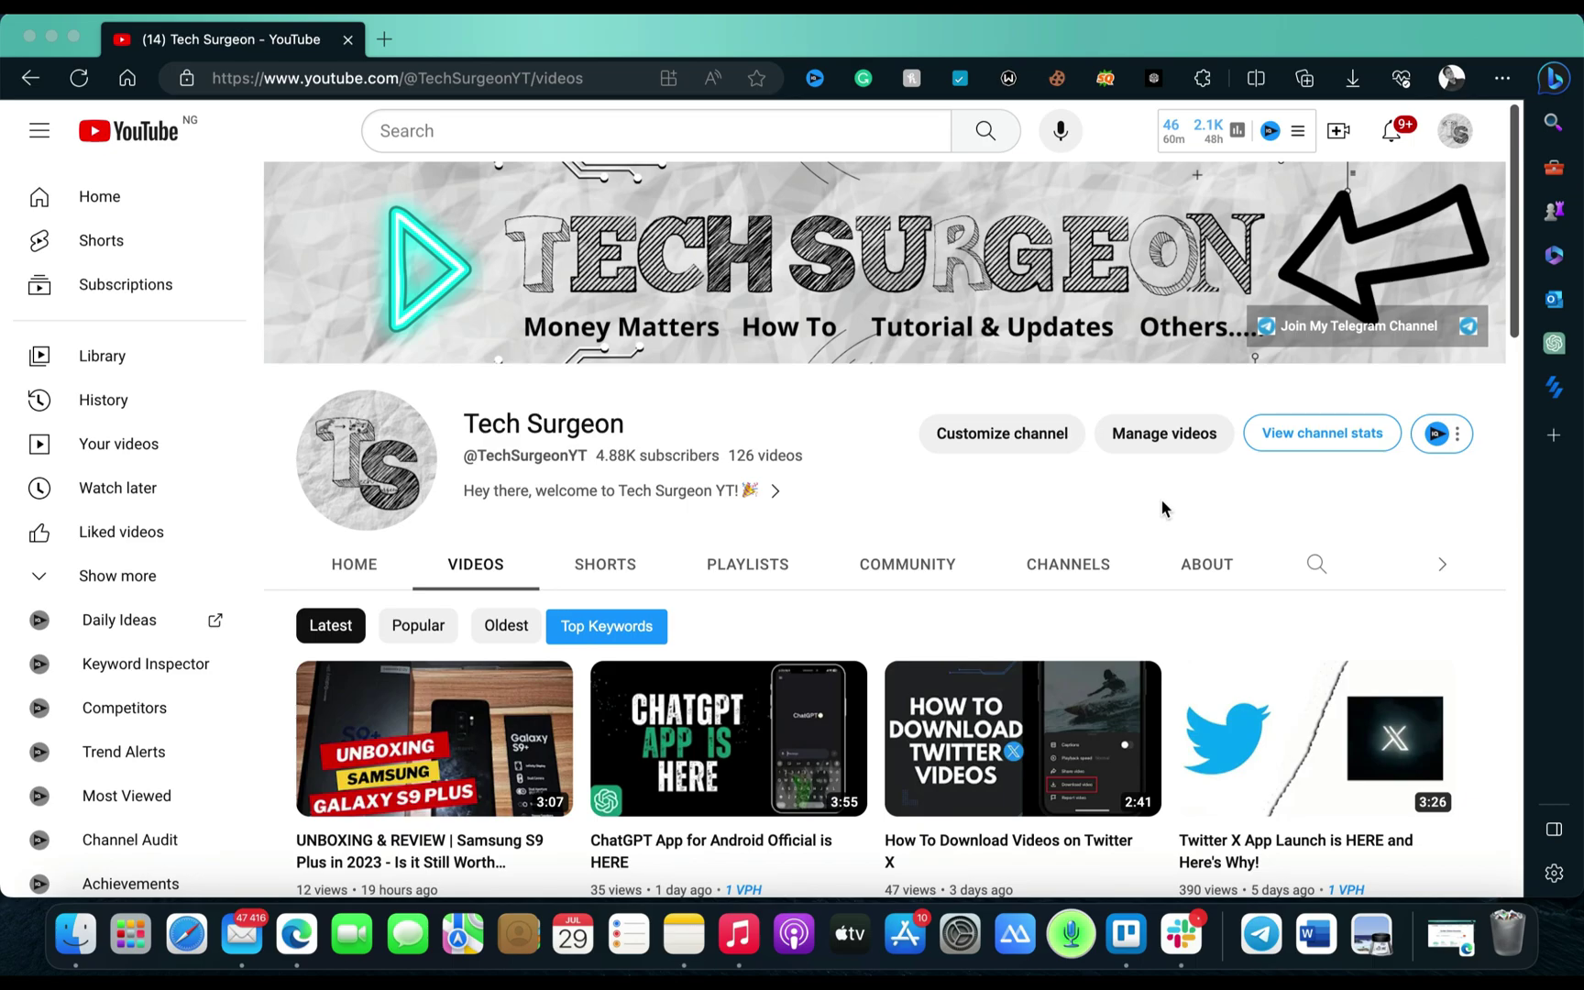
Search YouTube for the suggested query 'this update requires a wifi connection to download'.
left_click(528, 137)
type("this")
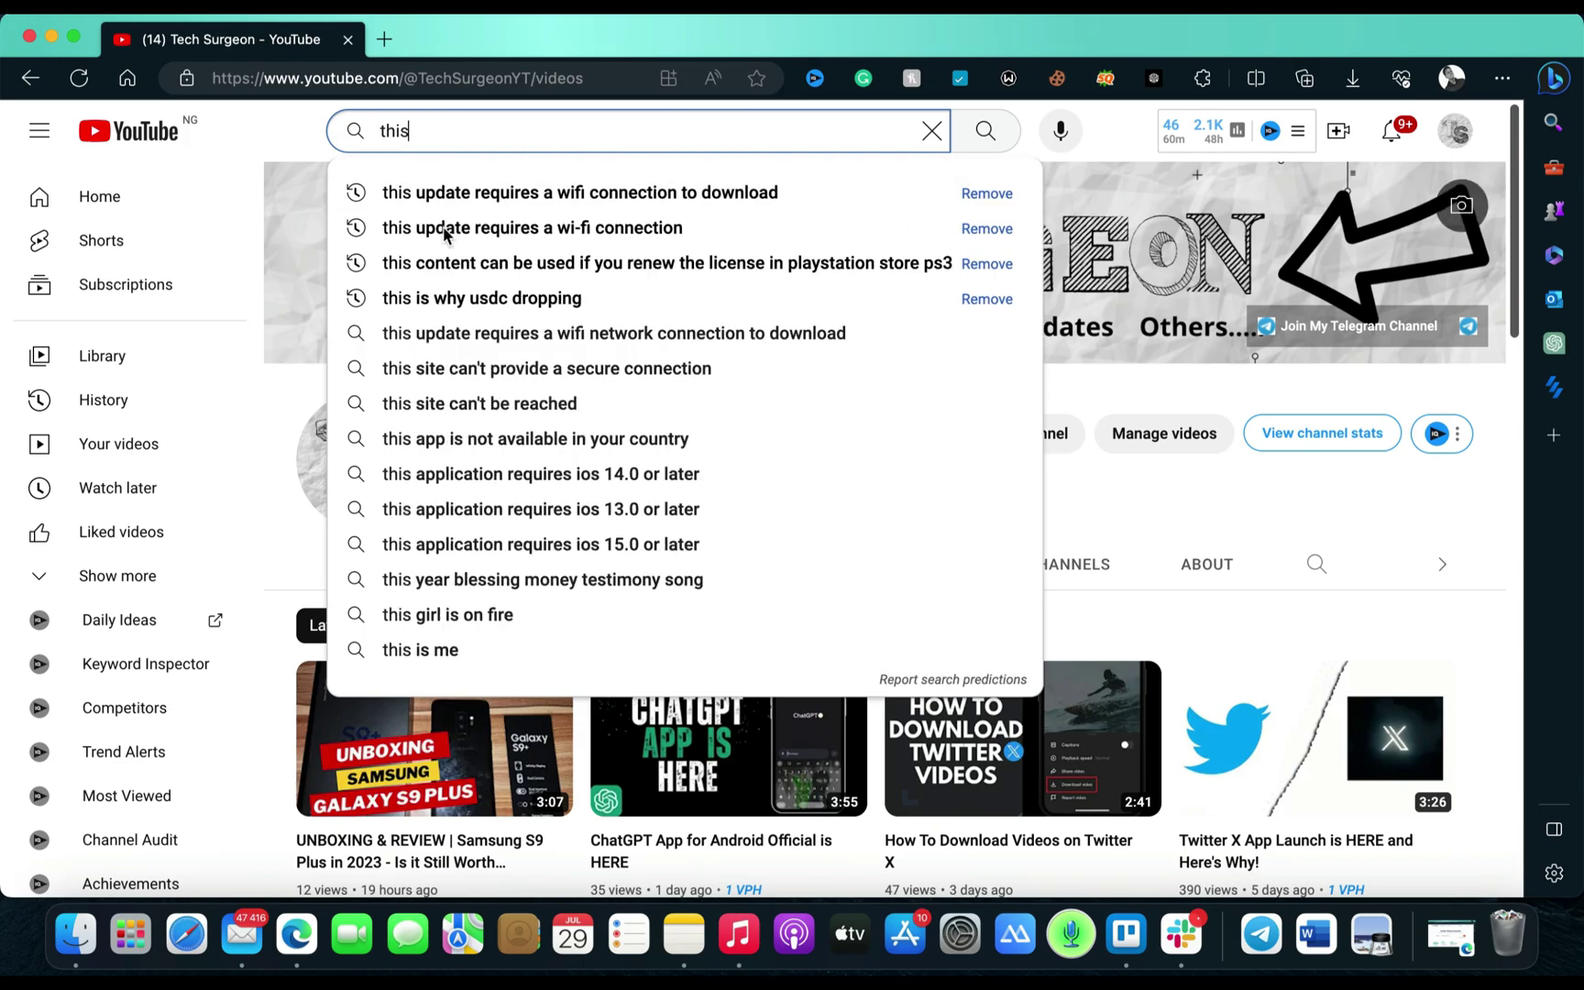
left_click(414, 196)
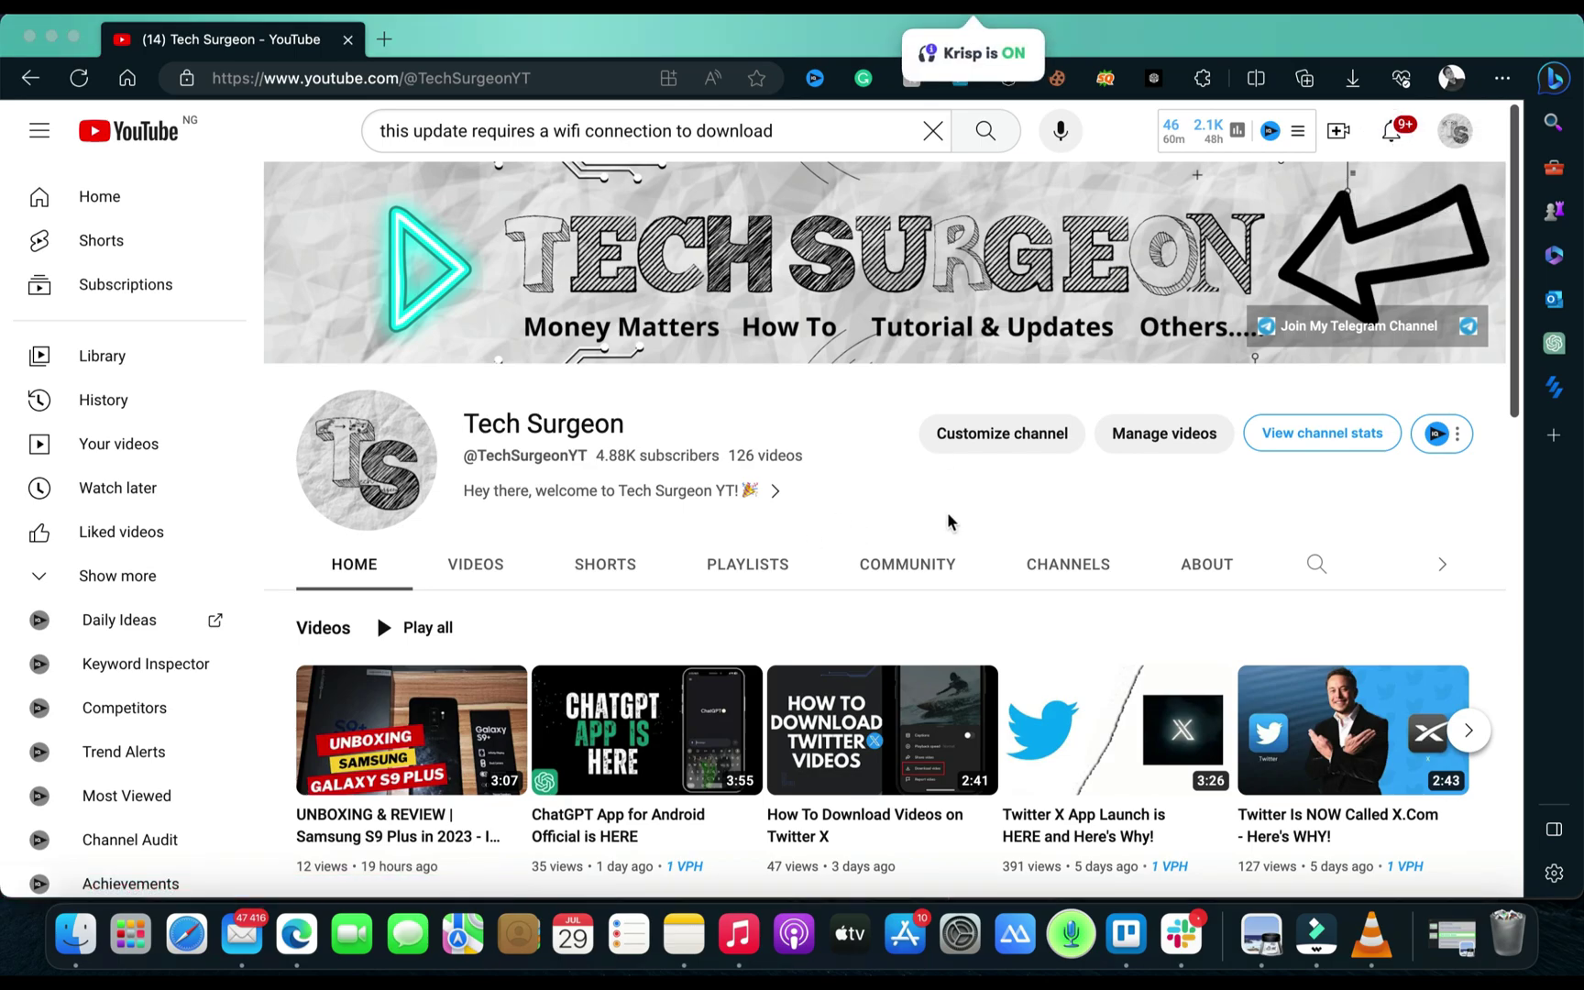
scroll(618, 637, "down", 2)
scroll(617, 637, "down", 2)
scroll(618, 637, "up", 4)
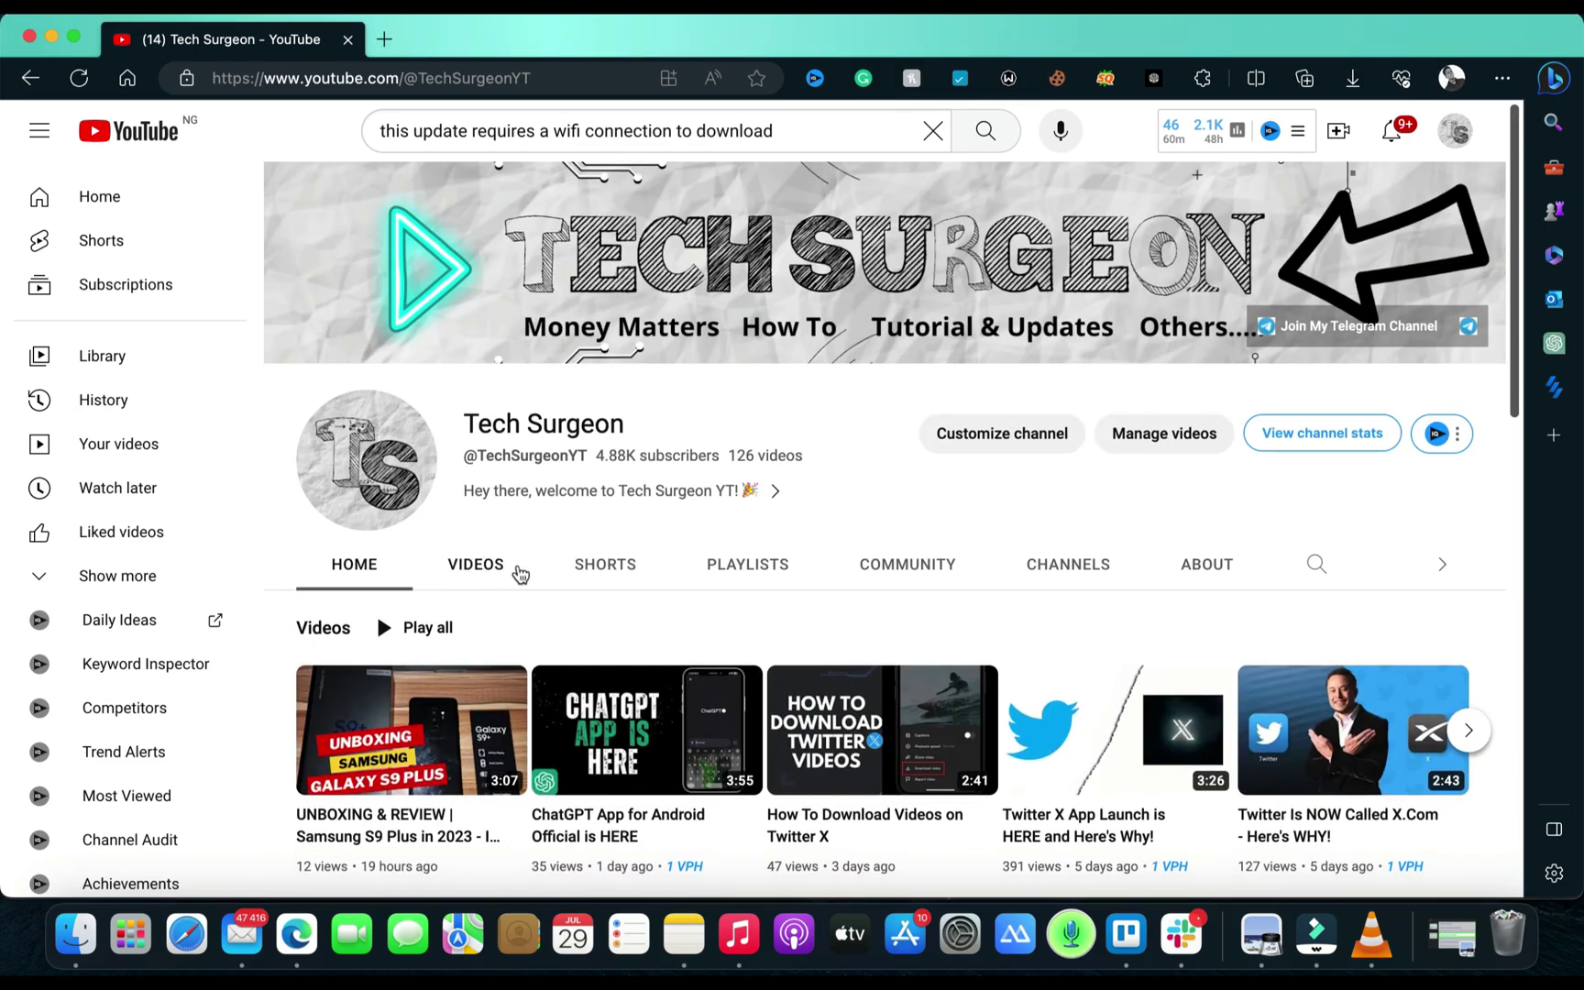
Show the Tech Surgeon channel's Videos tab.
left_click(482, 570)
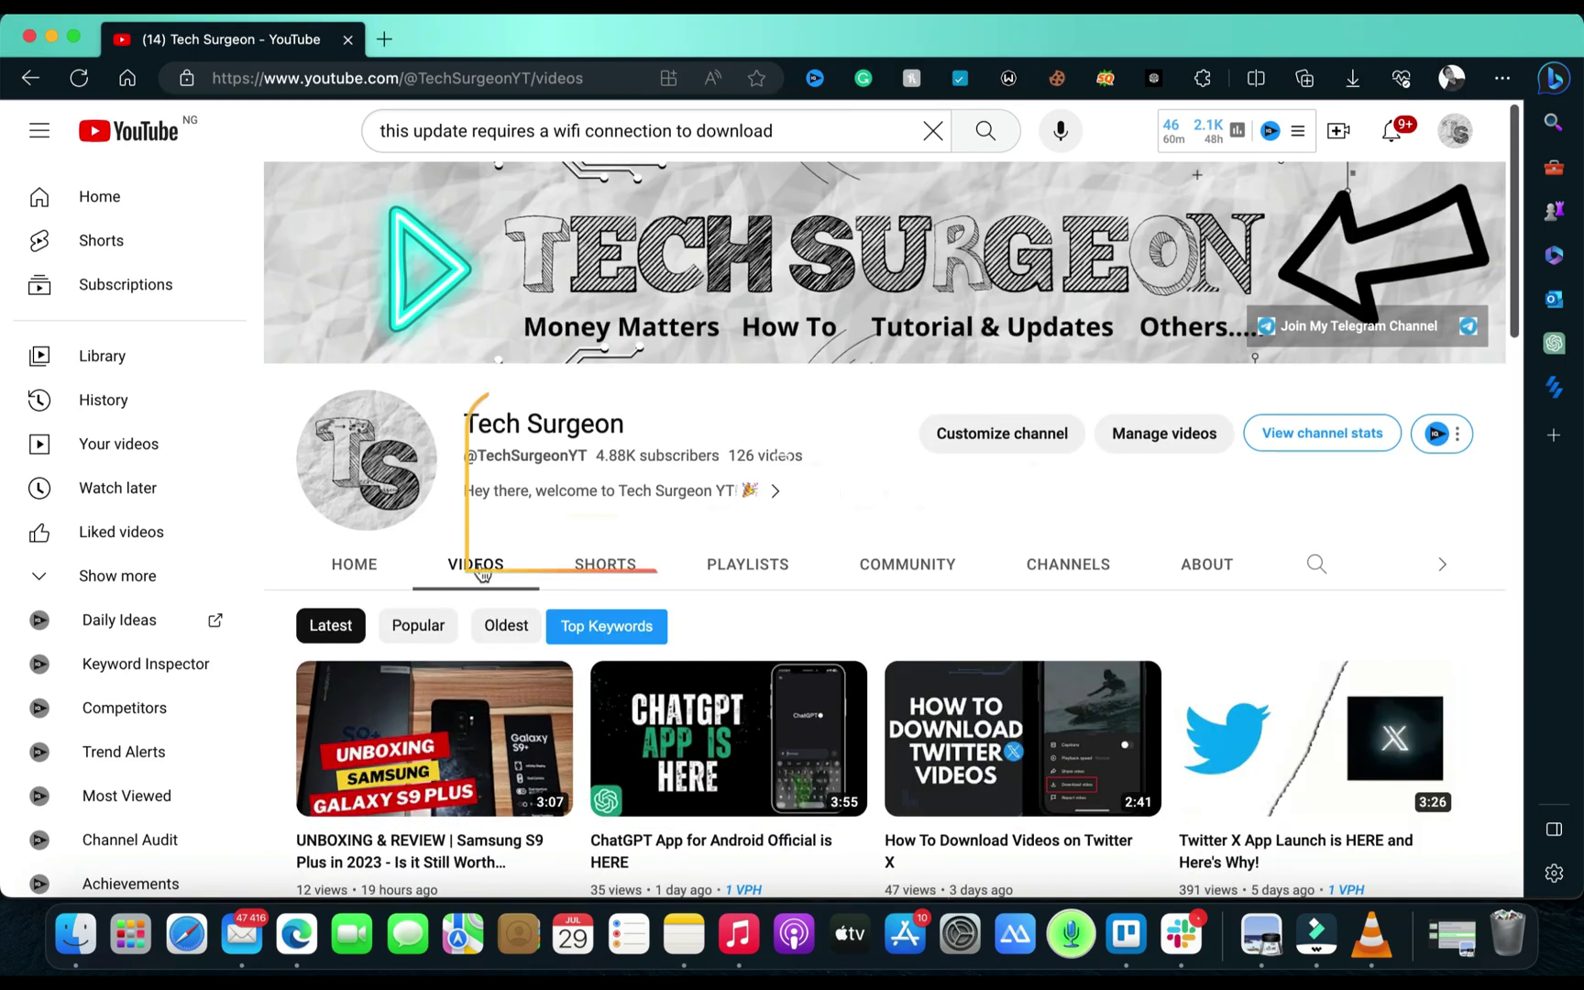
scroll(842, 717, "down", 1)
scroll(841, 717, "down", 1)
scroll(841, 718, "down", 1)
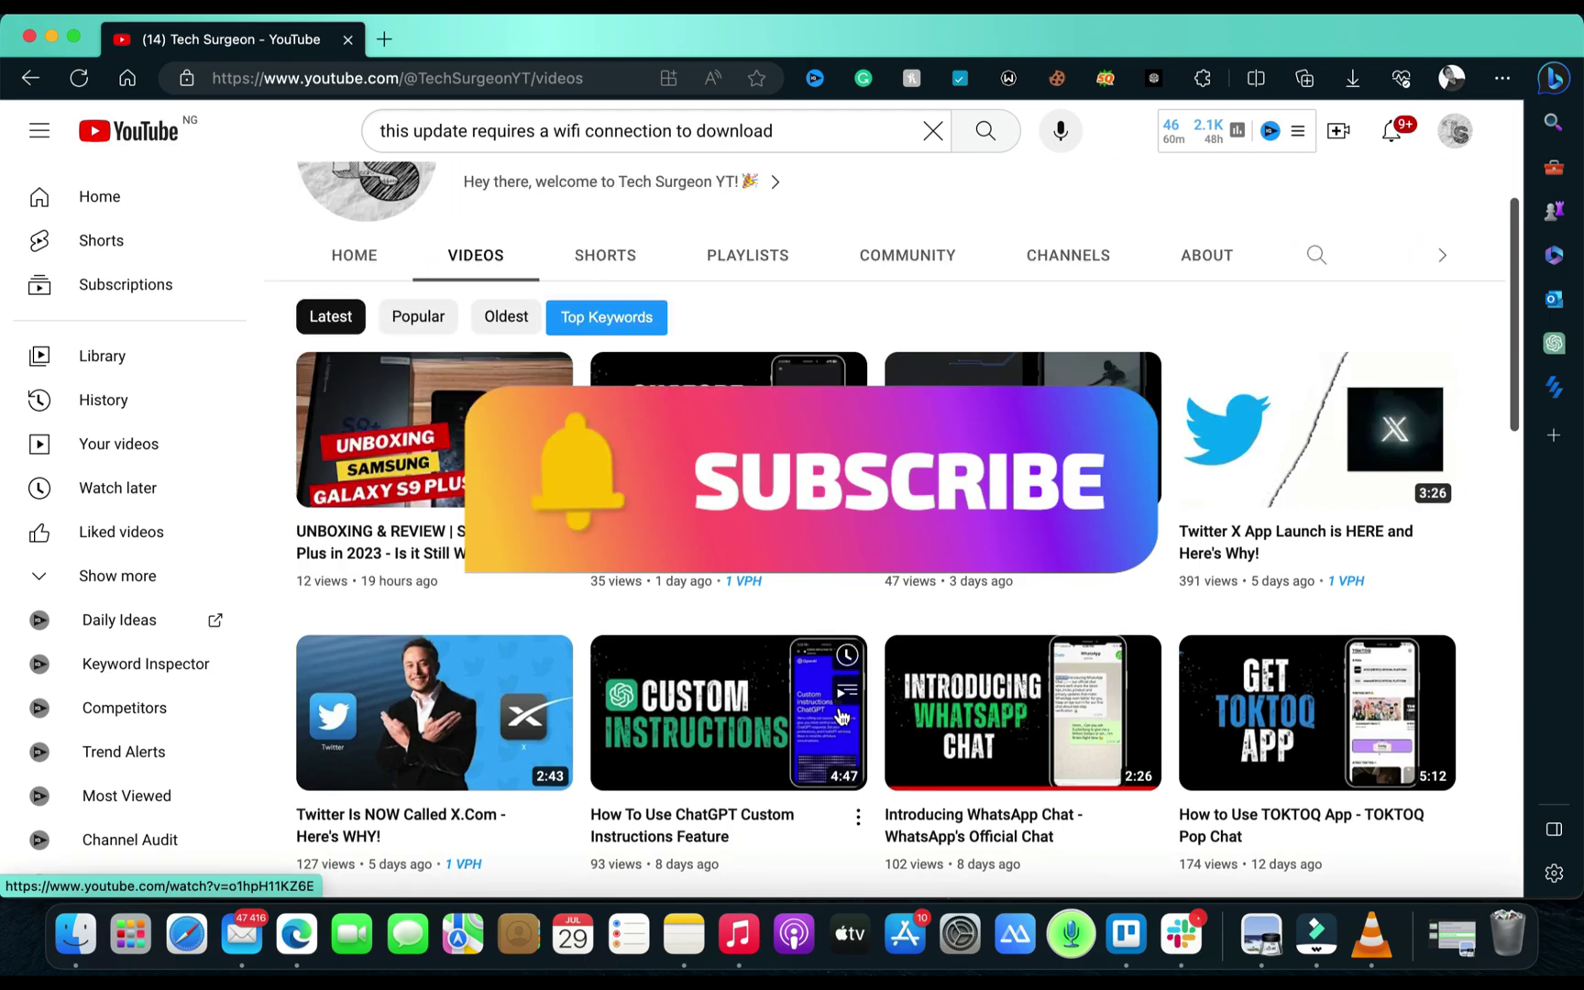
scroll(842, 718, "down", 1)
scroll(841, 716, "down", 2)
scroll(841, 716, "down", 1)
scroll(840, 717, "down", 2)
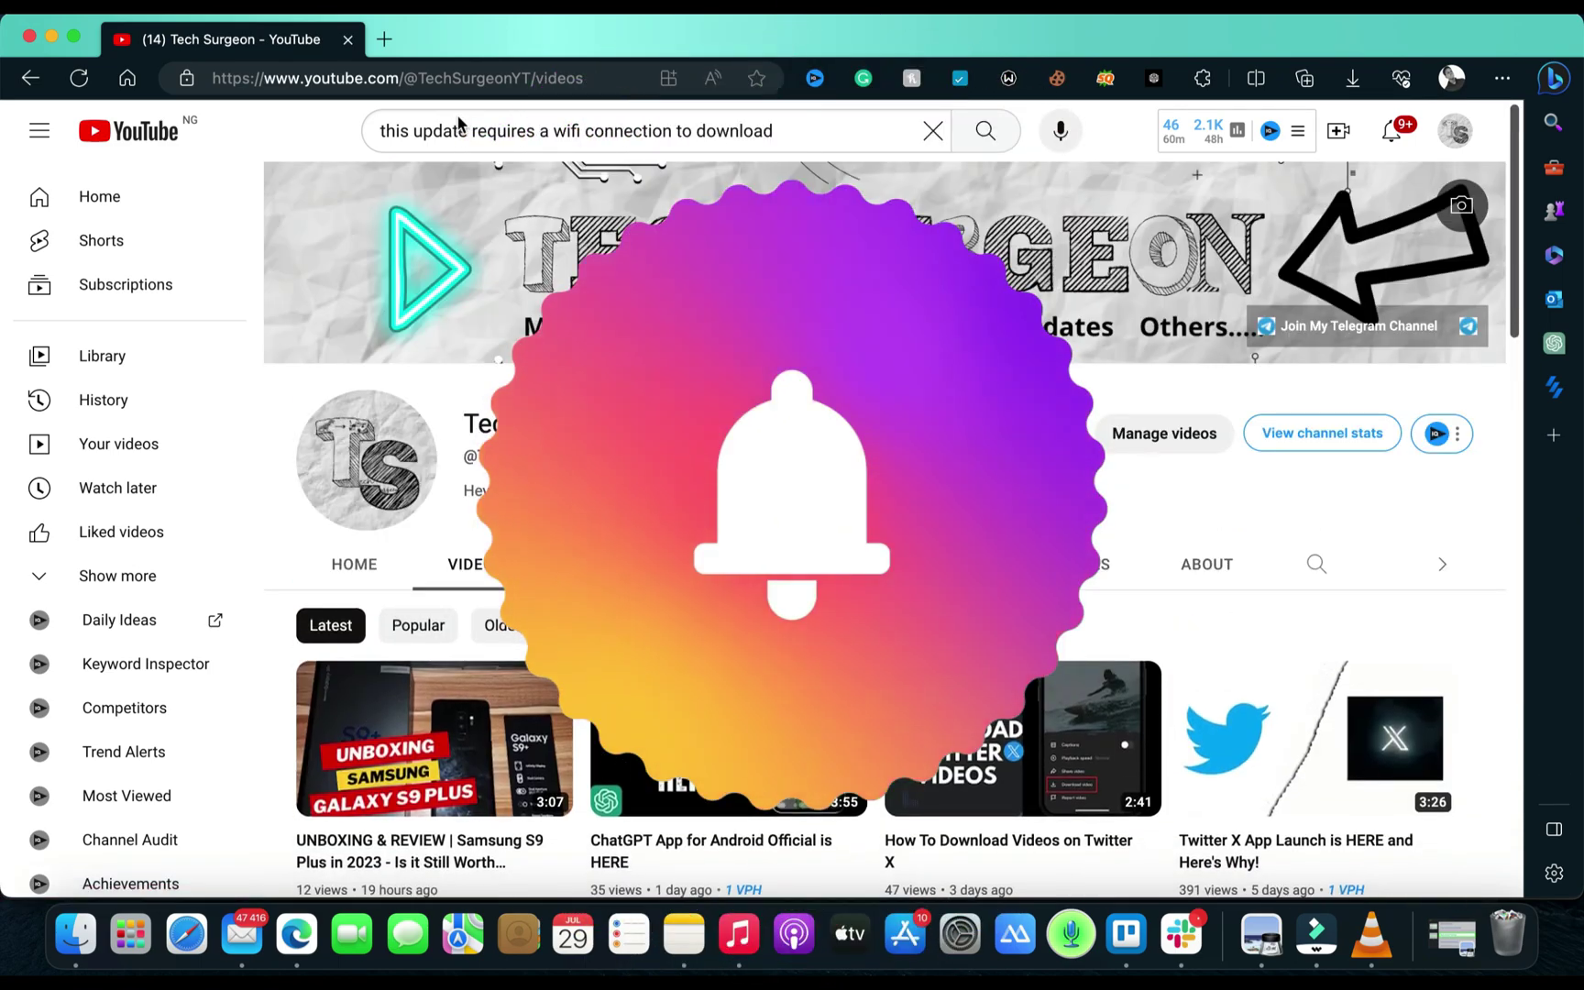
Resubmit the wifi-download query, then open Tech Surgeon from the top result.
left_click(399, 130)
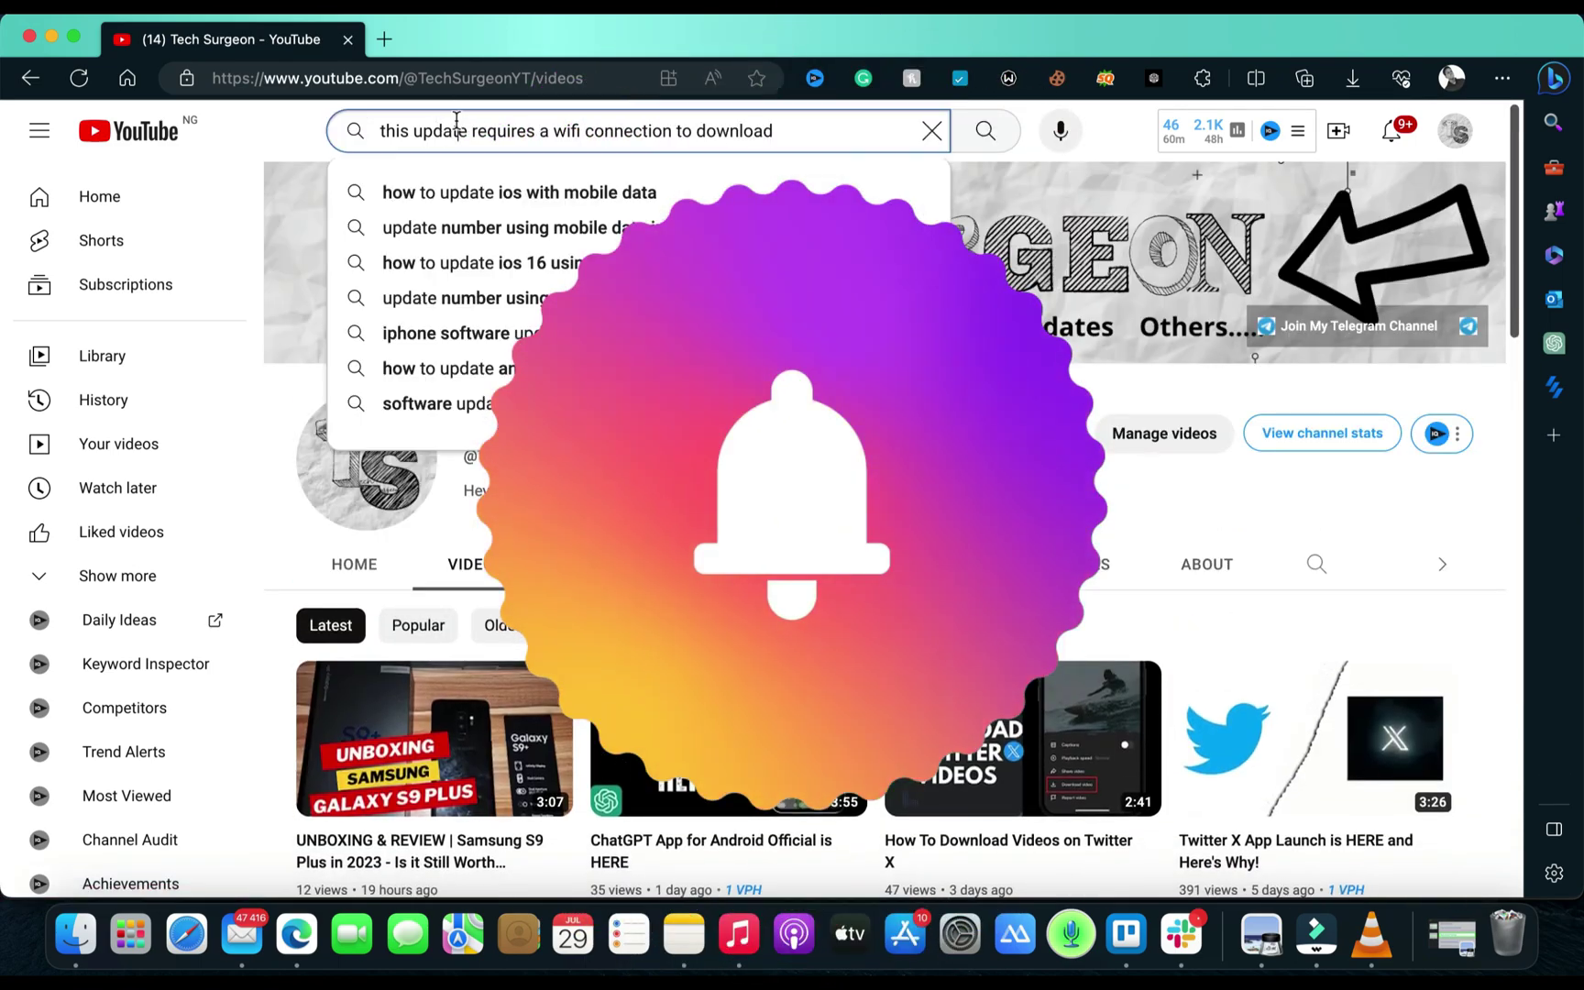
left_click(777, 131)
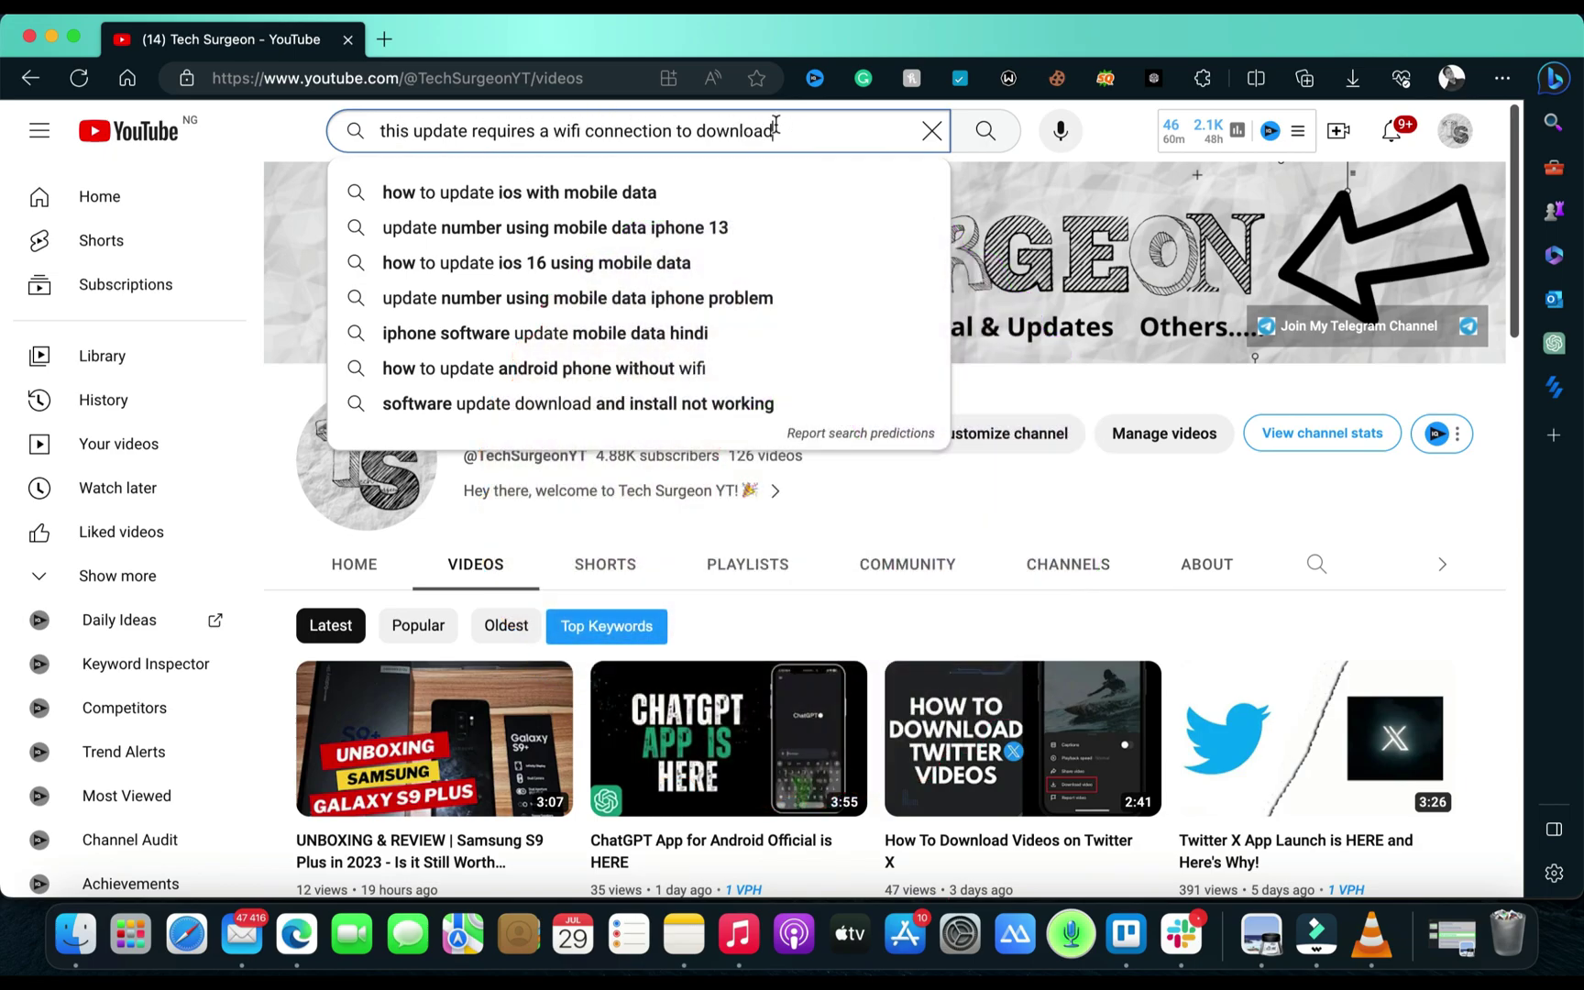
key("Return")
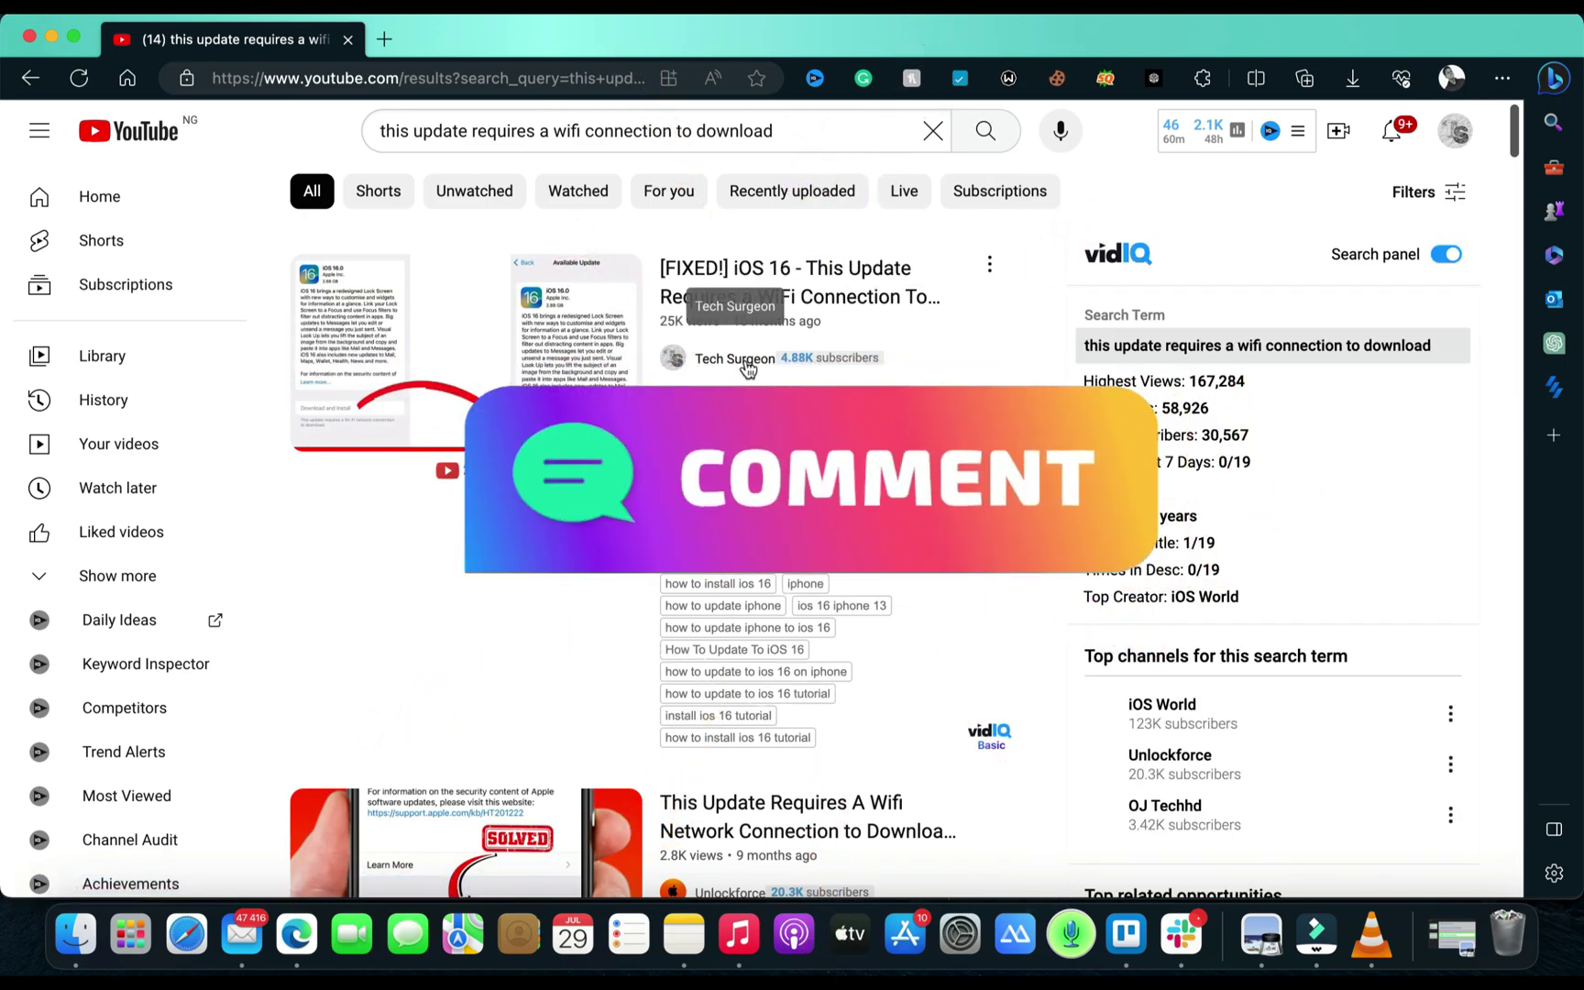
left_click(746, 361)
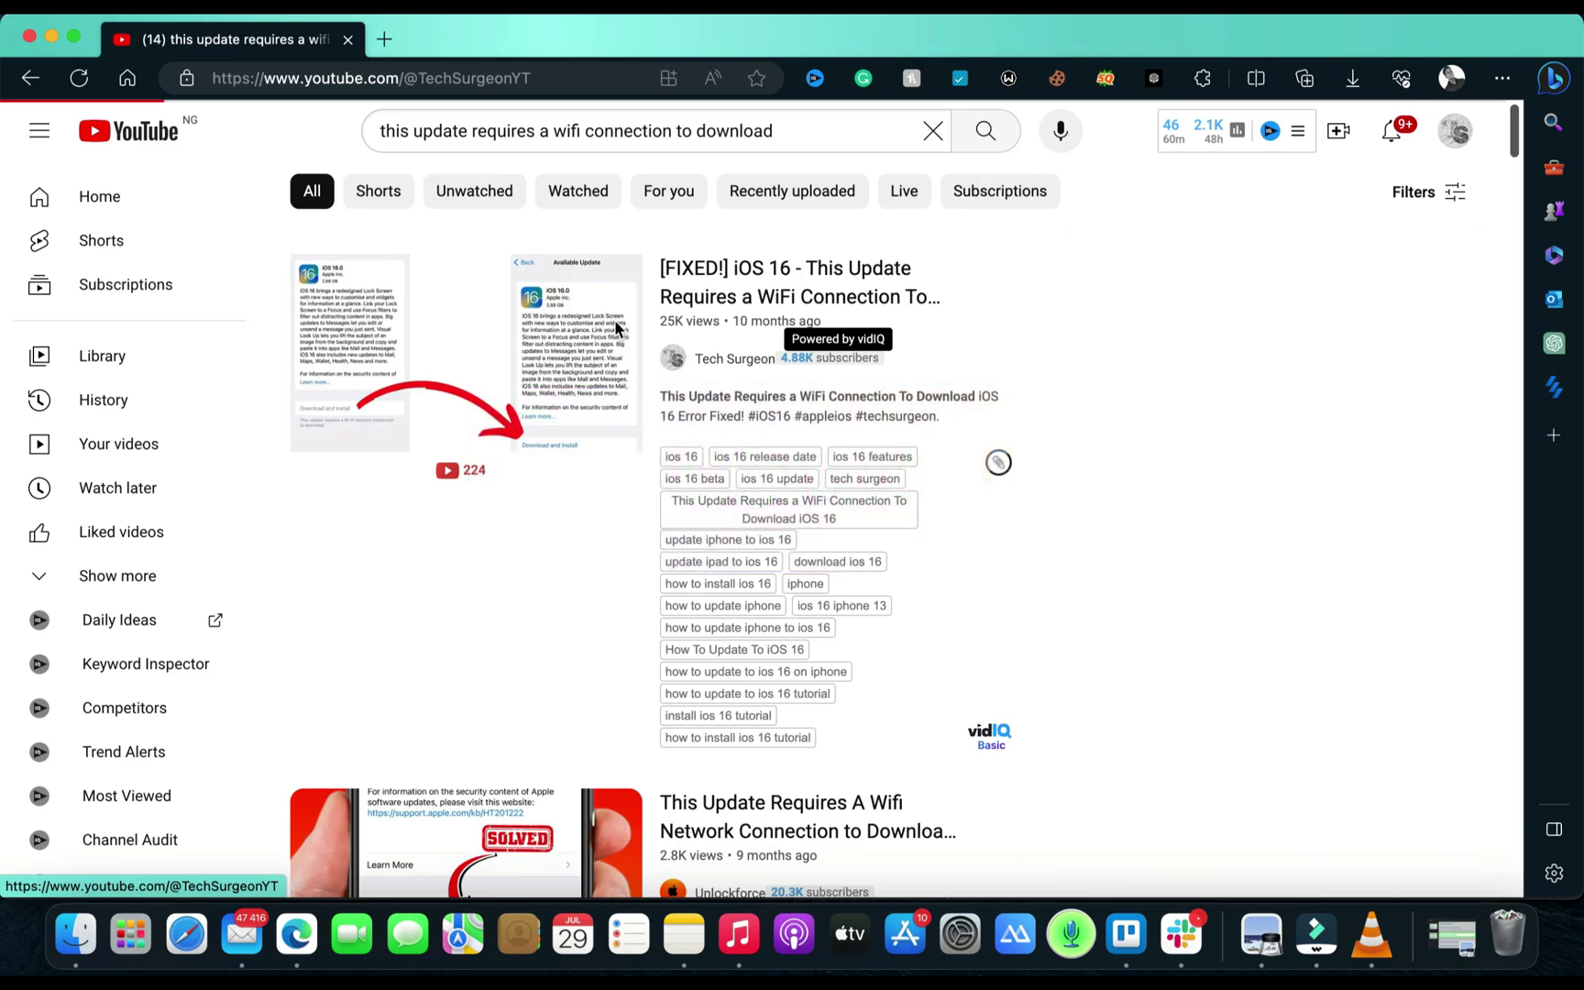